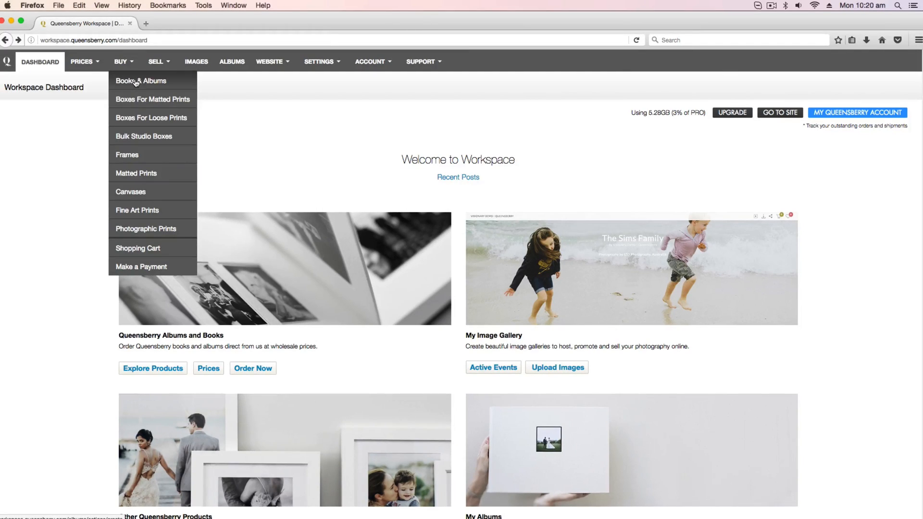
Start a new Books & Albums order and enter the couple's first names as the order reference
{"action": "left_click", "coordinate": [158, 85]}
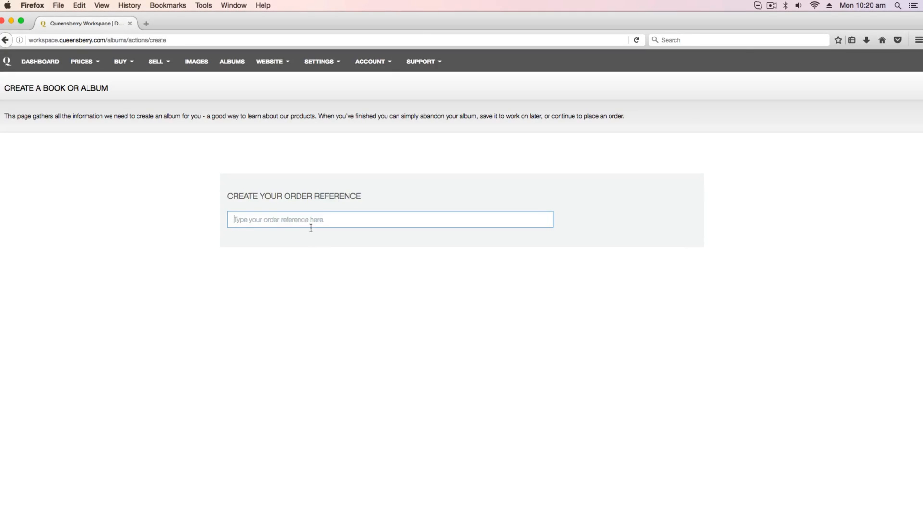
{"action": "type", "text": "Cam + Yasmin"}
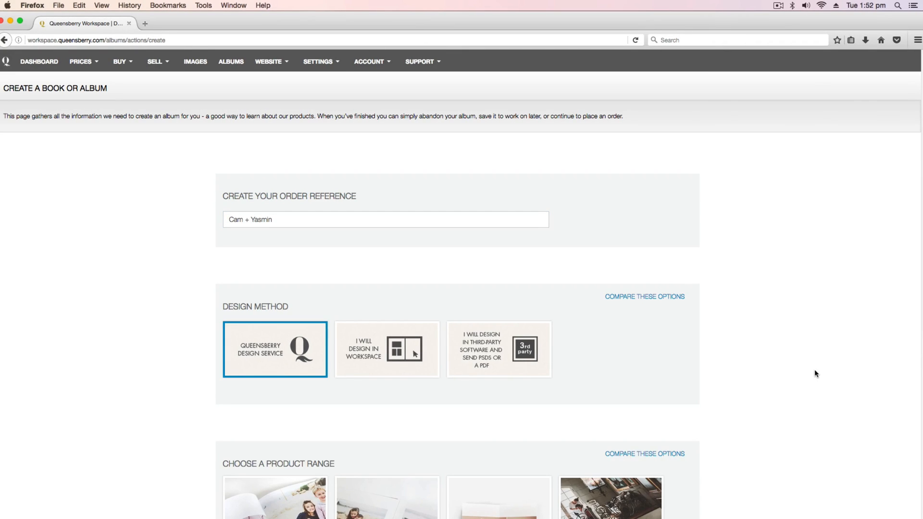
Try the design-in-Workspace method and the third-party software method, acknowledging the file specifications
{"action": "left_click", "coordinate": [391, 342]}
{"action": "scroll", "coordinate": [393, 163], "scroll_direction": "up", "scroll_amount": 2}
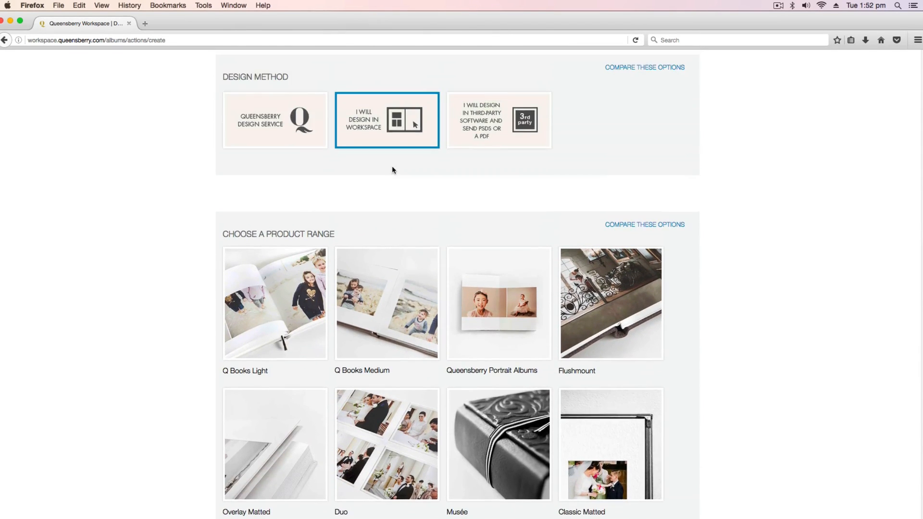
{"action": "scroll", "coordinate": [395, 163], "scroll_direction": "up", "scroll_amount": 1}
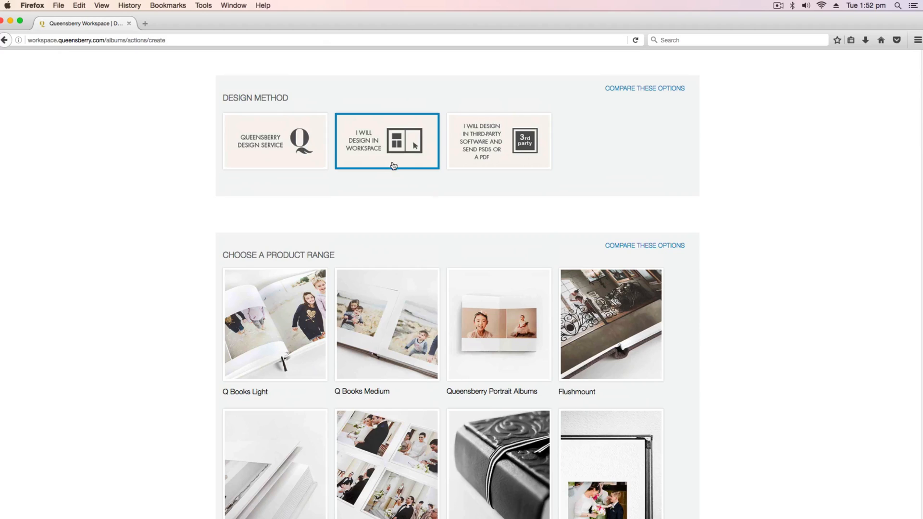
{"action": "scroll", "coordinate": [398, 174], "scroll_direction": "up", "scroll_amount": 1}
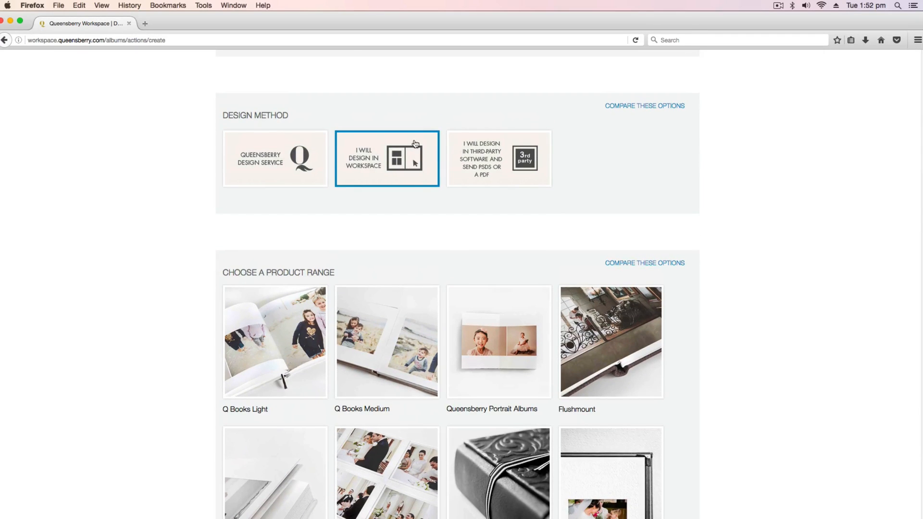
{"action": "scroll", "coordinate": [416, 111], "scroll_direction": "up", "scroll_amount": 3}
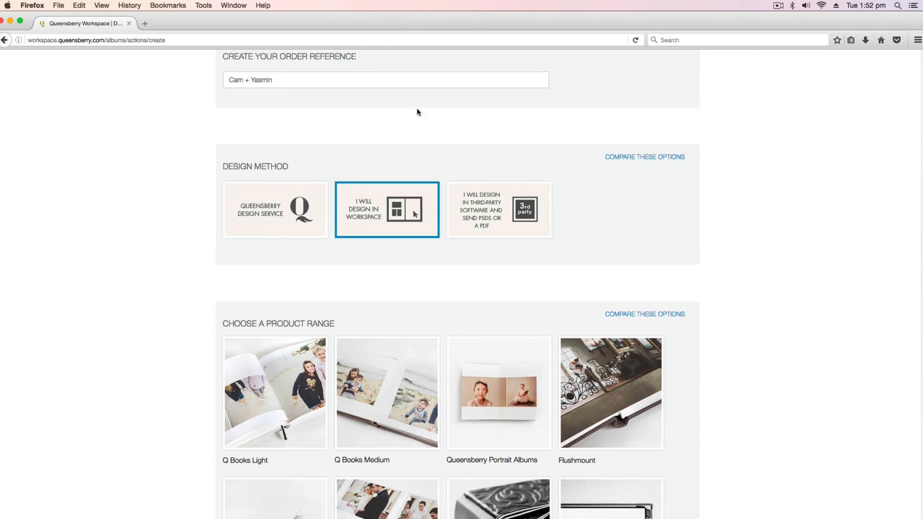
{"action": "left_click", "coordinate": [495, 207]}
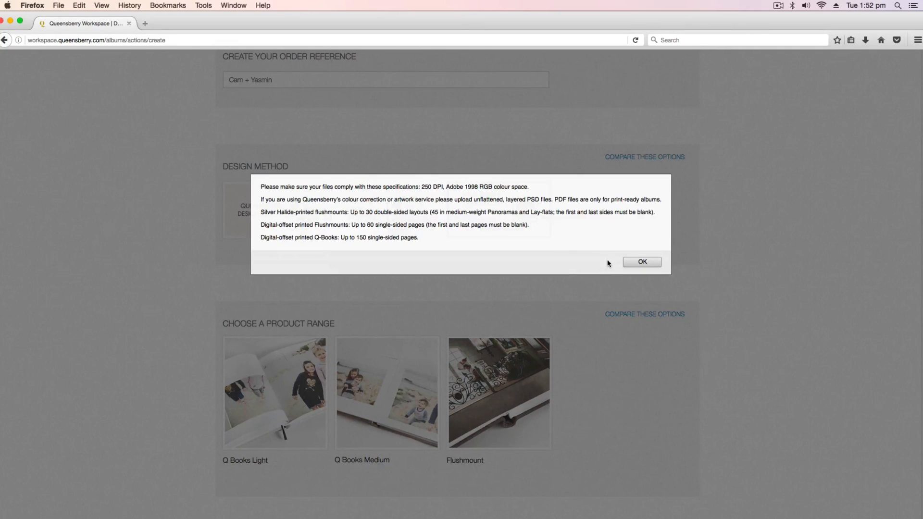
{"action": "left_click", "coordinate": [642, 261]}
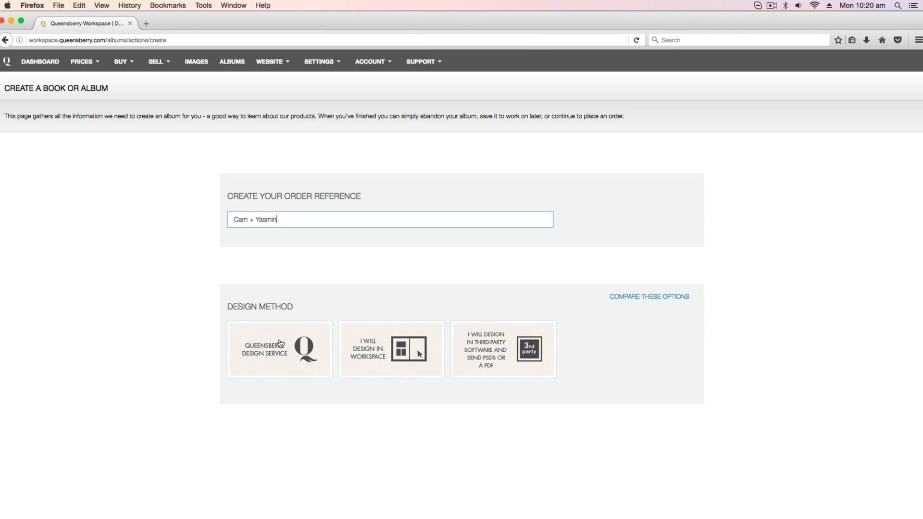
Choose the Queensberry Design Service, the Duo product range and the square 12x12 album size
{"action": "left_click", "coordinate": [295, 352]}
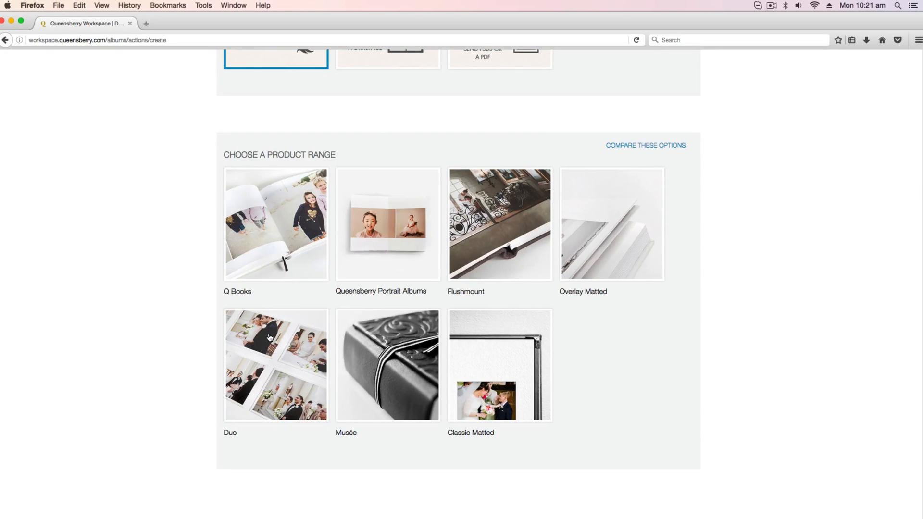
{"action": "left_click", "coordinate": [285, 338]}
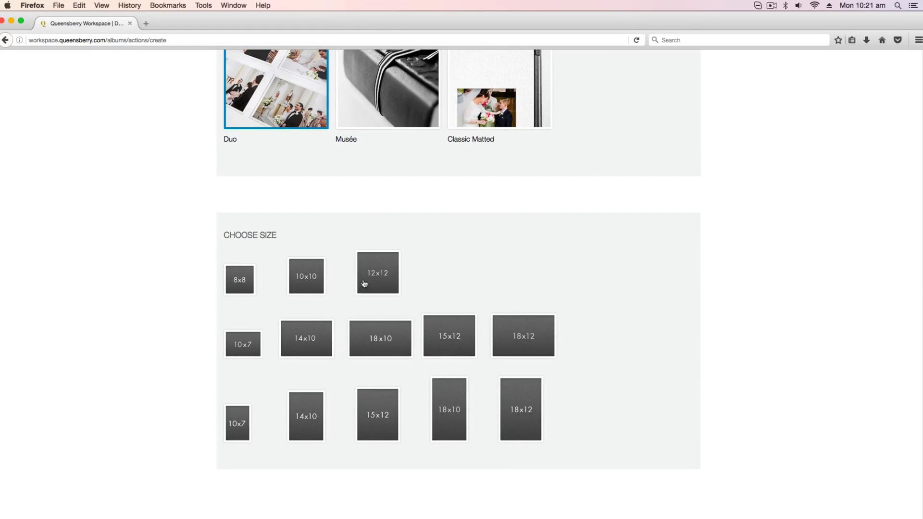
{"action": "left_click", "coordinate": [382, 277]}
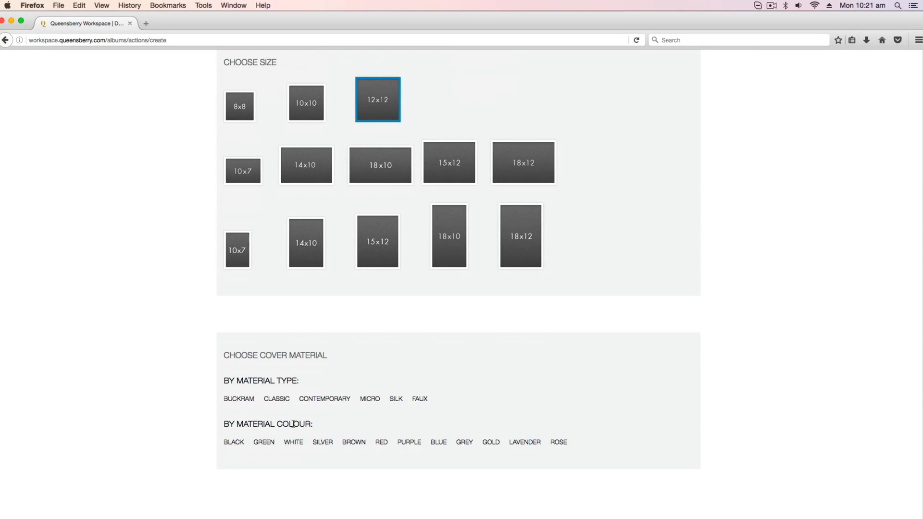
Browse the cover materials by the Contemporary type and by the silver, red and purple colours
{"action": "left_click", "coordinate": [311, 400]}
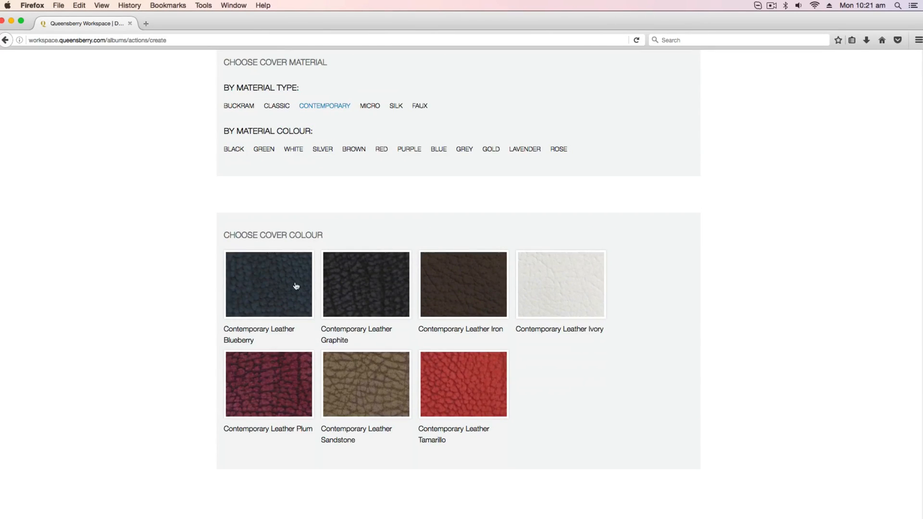
{"action": "left_click", "coordinate": [323, 150]}
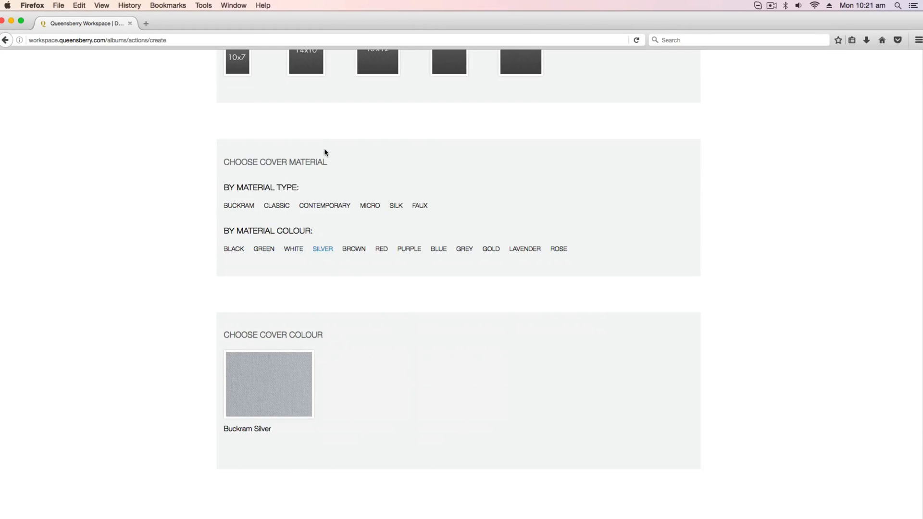
{"action": "left_click", "coordinate": [383, 249]}
{"action": "left_click", "coordinate": [412, 252]}
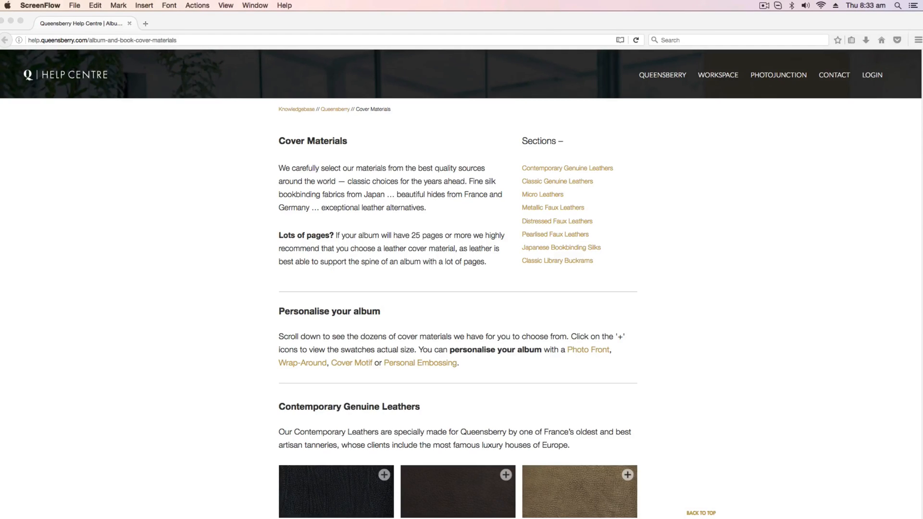
Examine the leather and faux leather swatches on the Help Centre's Cover Materials page
{"action": "key", "text": "super+Tab"}
{"action": "scroll", "coordinate": [918, 209], "scroll_direction": "down", "scroll_amount": 15}
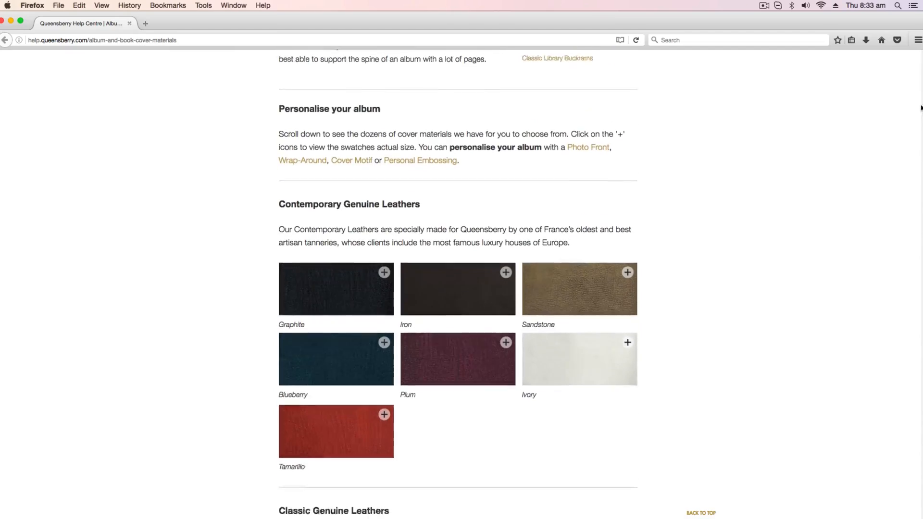
{"action": "scroll", "coordinate": [920, 209], "scroll_direction": "down", "scroll_amount": 15}
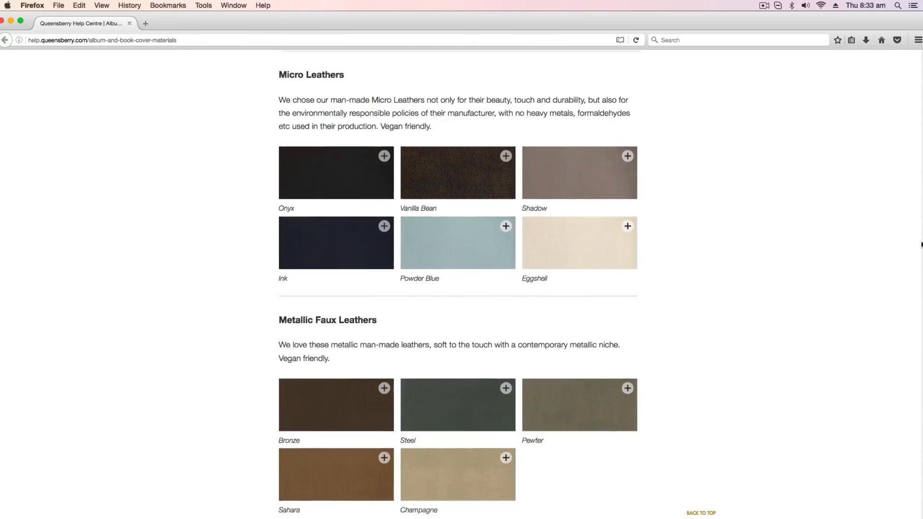
{"action": "scroll", "coordinate": [458, 283], "scroll_direction": "down", "scroll_amount": 6}
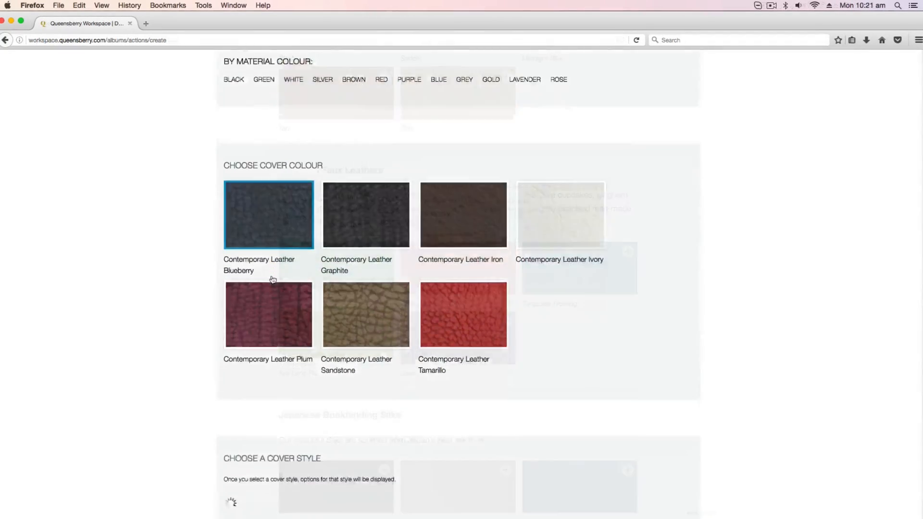
Compare the options offered for different cover styles, including Photo Front
{"action": "scroll", "coordinate": [271, 279], "scroll_direction": "down", "scroll_amount": 4}
{"action": "scroll", "coordinate": [271, 279], "scroll_direction": "down", "scroll_amount": 3}
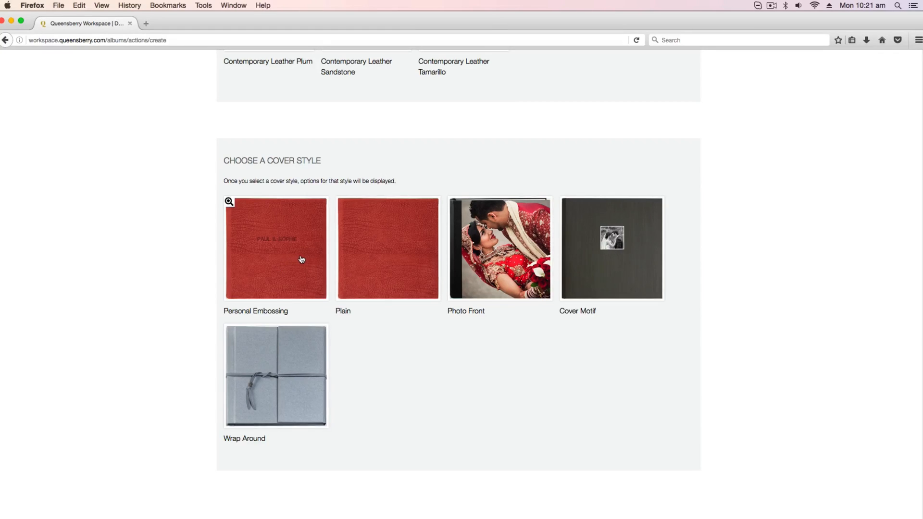
{"action": "left_click", "coordinate": [301, 260]}
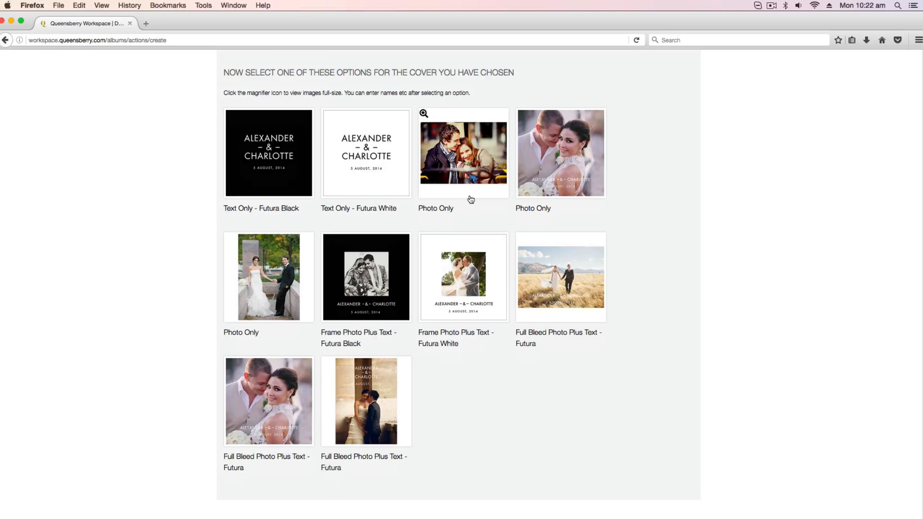
{"action": "scroll", "coordinate": [865, 377], "scroll_direction": "up", "scroll_amount": 4}
{"action": "scroll", "coordinate": [586, 187], "scroll_direction": "up", "scroll_amount": 3}
{"action": "left_click", "coordinate": [530, 126]}
{"action": "scroll", "coordinate": [530, 126], "scroll_direction": "up", "scroll_amount": 5}
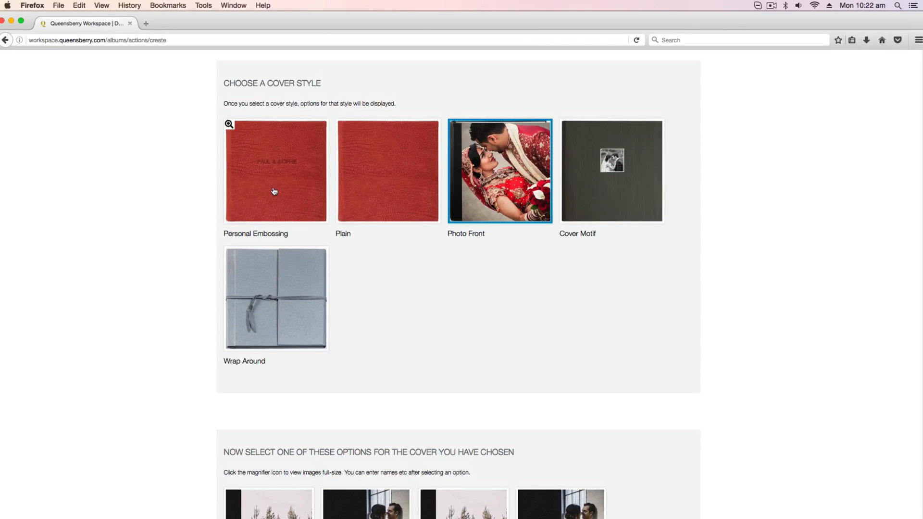
Choose the Personal Embossing cover style with the Futura - Names Only - Unpadded option
{"action": "left_click", "coordinate": [274, 191]}
{"action": "scroll", "coordinate": [274, 192], "scroll_direction": "down", "scroll_amount": 3}
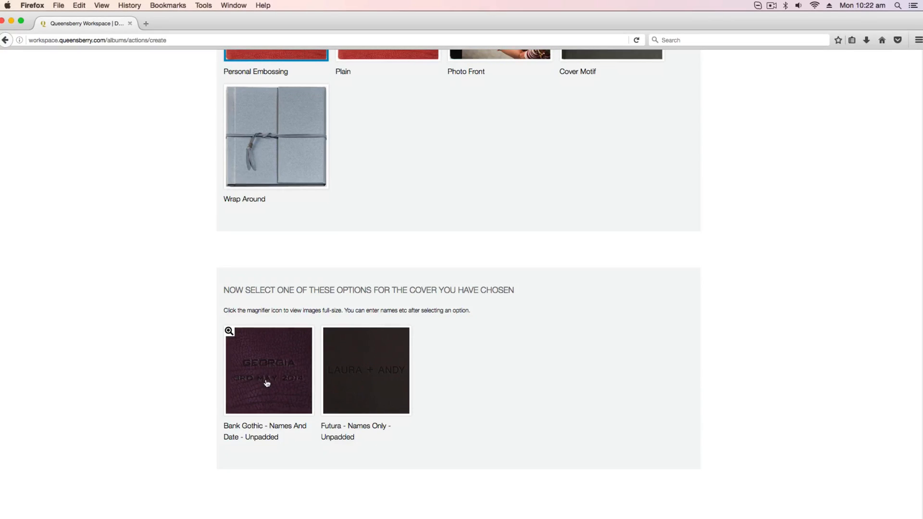
{"action": "left_click", "coordinate": [358, 367]}
Enter the couple's first names in capitals as the cover text, joined by the + symbol
{"action": "left_click", "coordinate": [287, 168]}
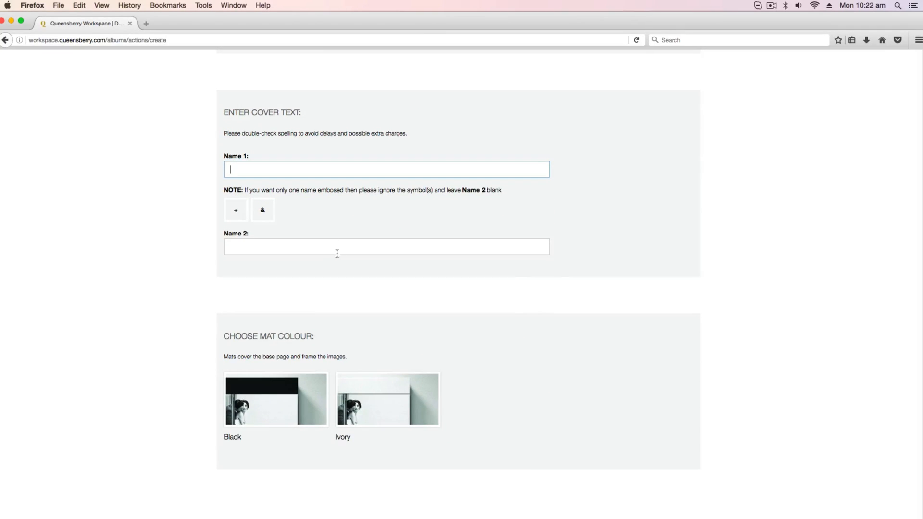
{"action": "type", "text": "CAM"}
{"action": "left_click", "coordinate": [238, 216]}
{"action": "left_click", "coordinate": [260, 245]}
{"action": "type", "text": "YASMIN"}
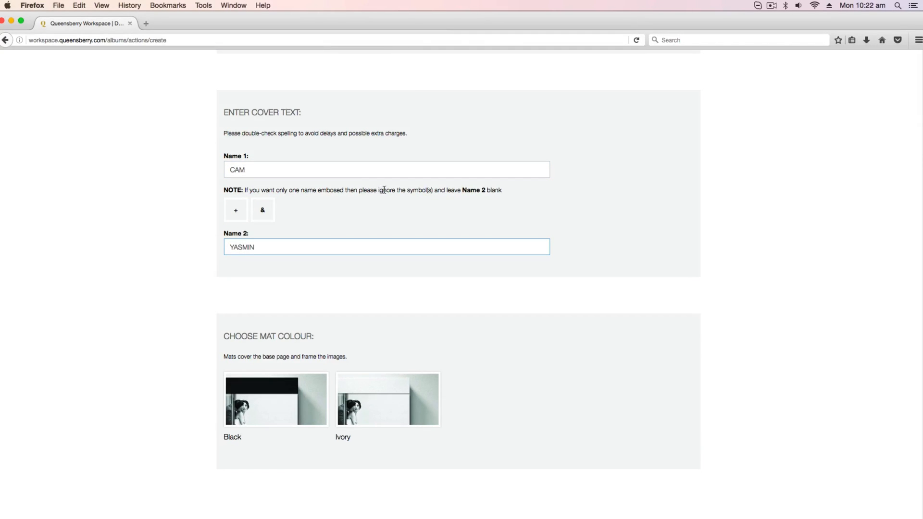
{"action": "left_click", "coordinate": [238, 214]}
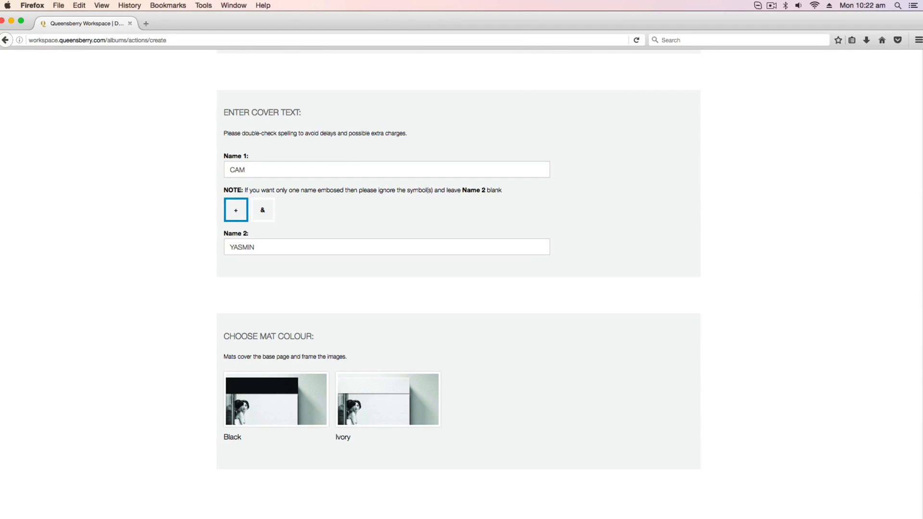
Choose the Ivory mat colour and the Pagemount - DUO - Ivory Page - No Edging page type
{"action": "left_click", "coordinate": [373, 408]}
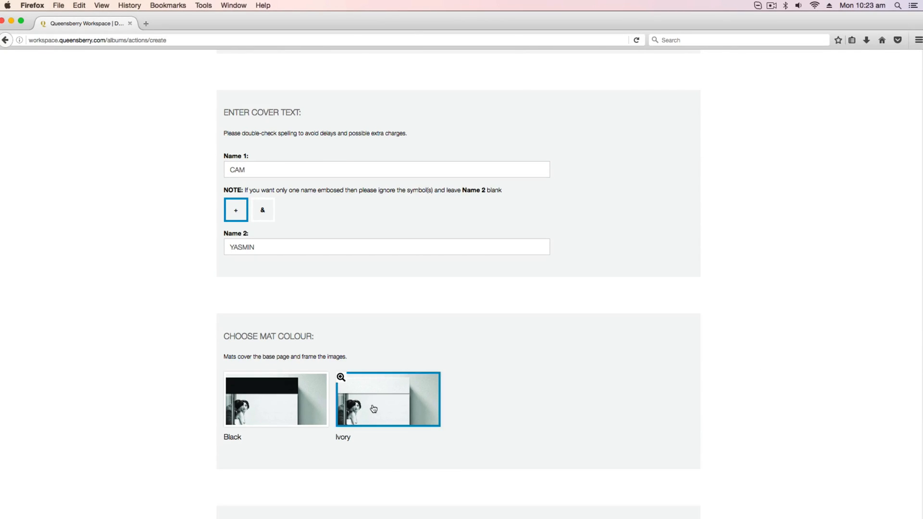
{"action": "scroll", "coordinate": [373, 409], "scroll_direction": "down", "scroll_amount": 5}
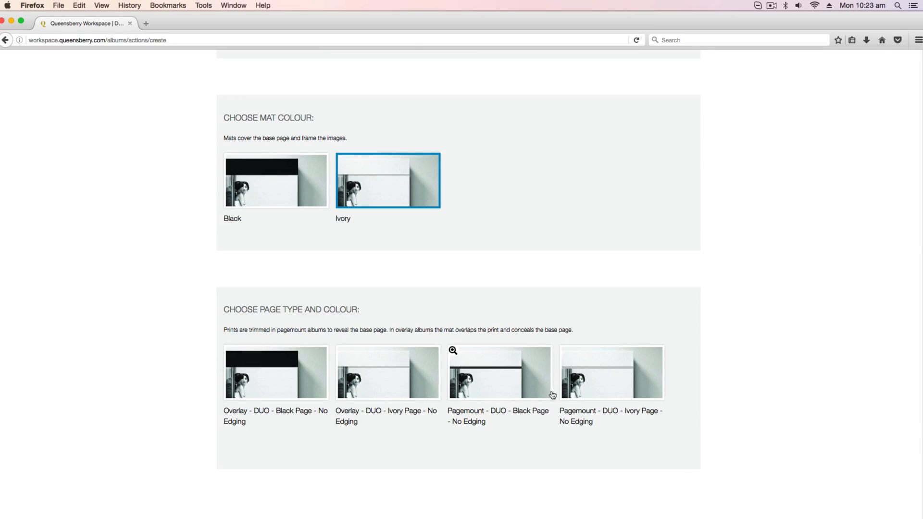
{"action": "left_click", "coordinate": [596, 384]}
{"action": "scroll", "coordinate": [595, 381], "scroll_direction": "down", "scroll_amount": 6}
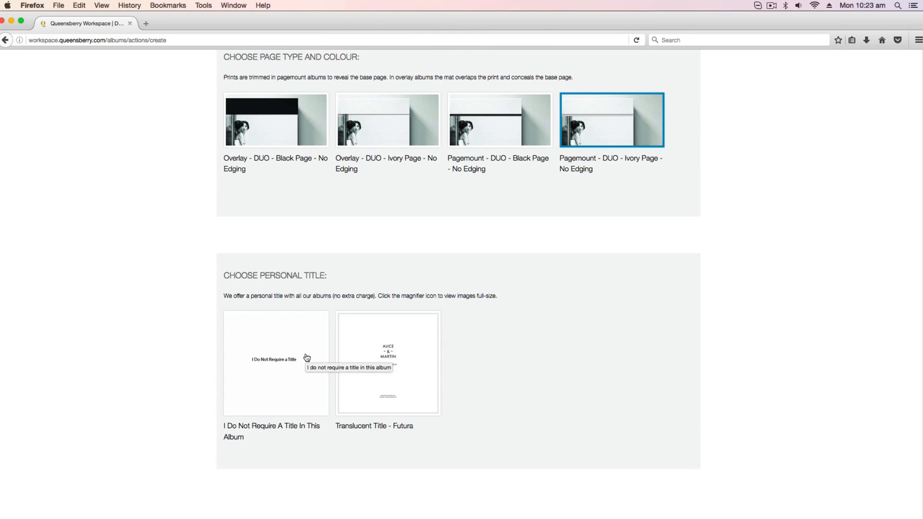
Choose the Translucent Title - Futura personal title and enter the couple's first names in capitals
{"action": "left_click", "coordinate": [376, 342]}
{"action": "left_click", "coordinate": [346, 365]}
{"action": "type", "text": "CAM"}
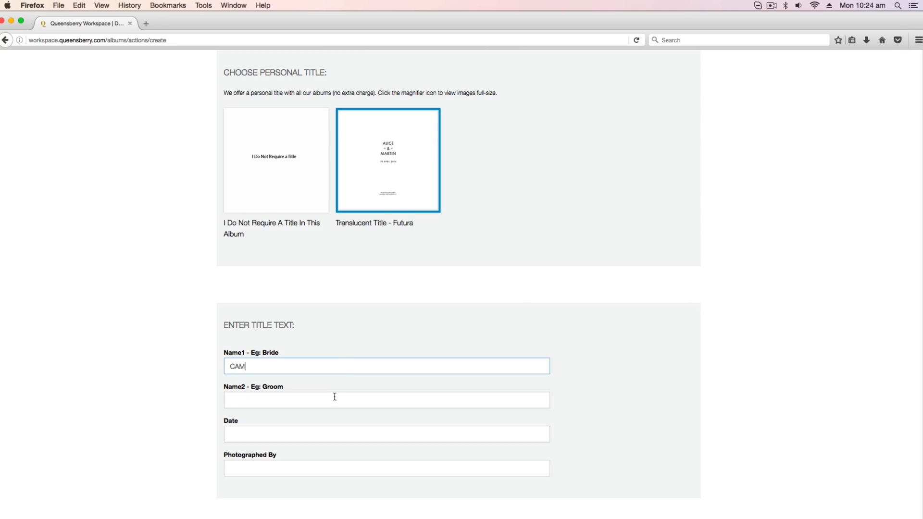
{"action": "left_click", "coordinate": [334, 396]}
{"action": "type", "text": "YASMIN"}
Set the title date to 25.05.2015 and enter the photographer's business name as the photo credit
{"action": "left_click", "coordinate": [323, 429]}
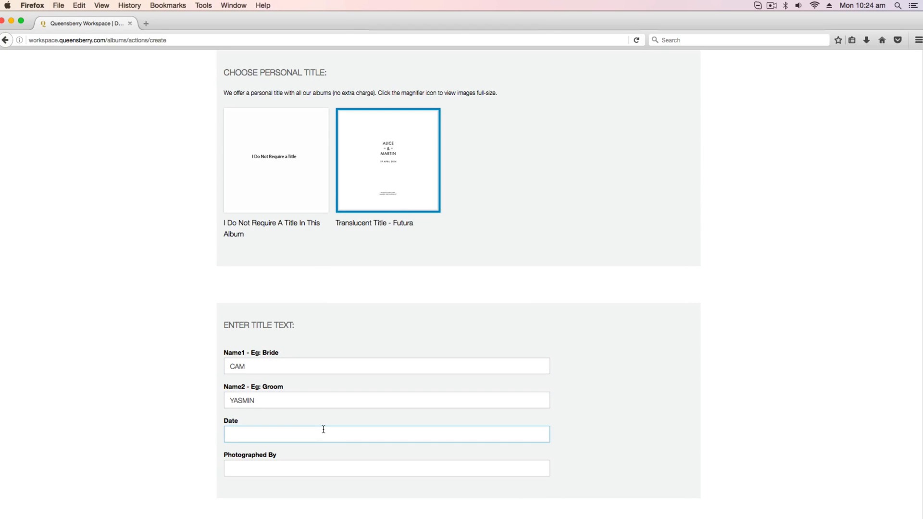
{"action": "type", "text": "25.05.2015"}
{"action": "left_click", "coordinate": [247, 463]}
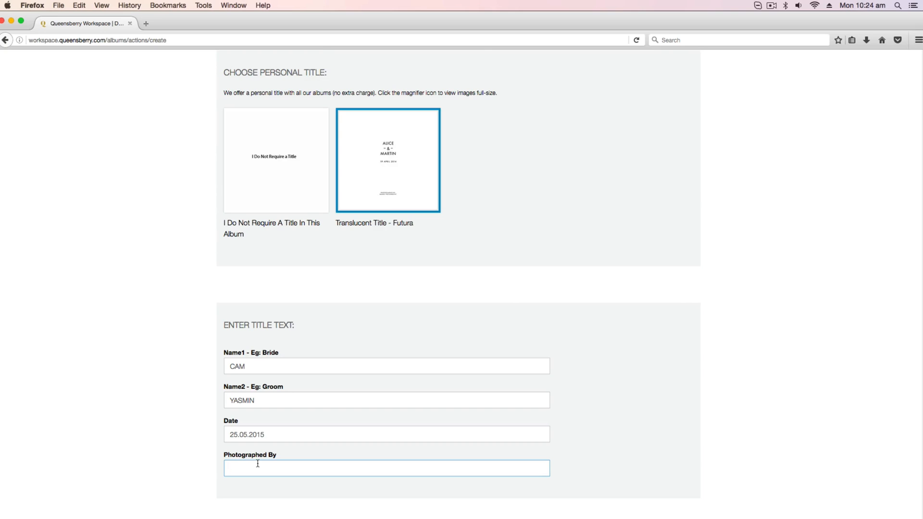
{"action": "type", "text": "CAM GROVE PHOTOGRAPHY"}
Set the image source collection to Favourites and save the album to continue
{"action": "scroll", "coordinate": [306, 238], "scroll_direction": "down", "scroll_amount": 10}
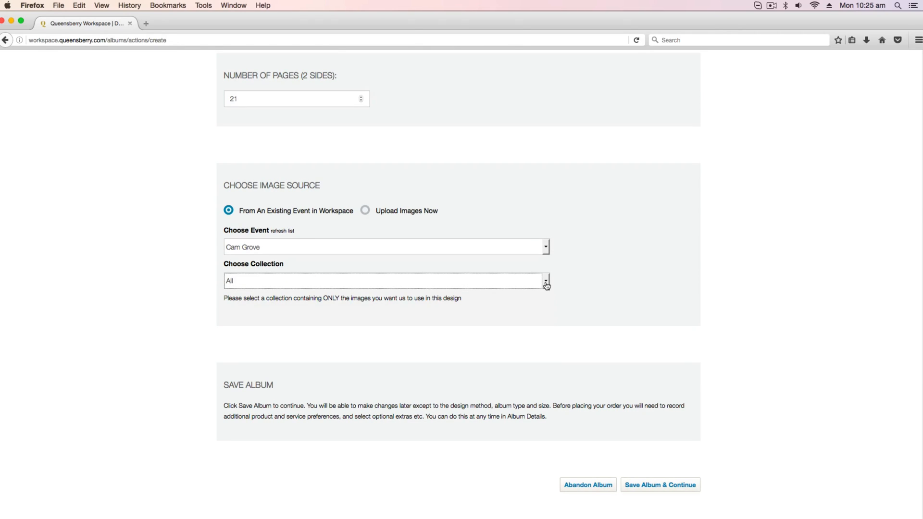
{"action": "left_click", "coordinate": [547, 283]}
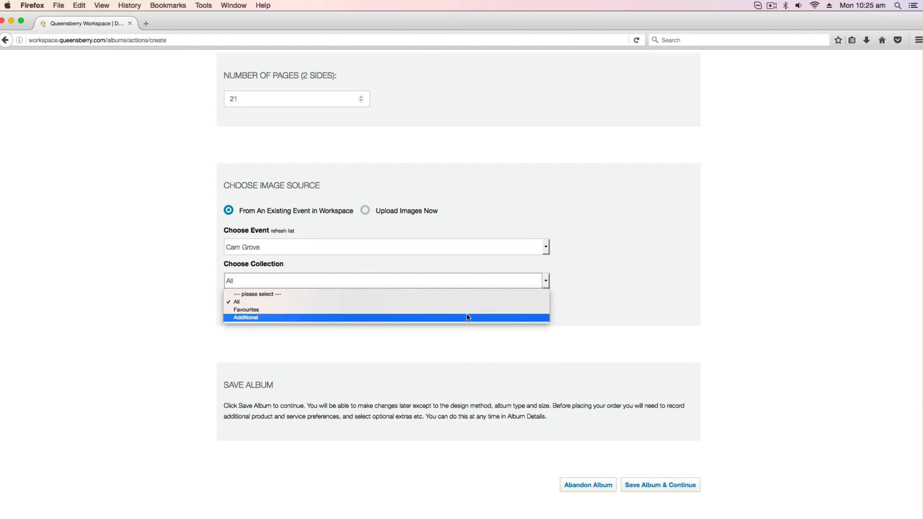
{"action": "left_click", "coordinate": [468, 310]}
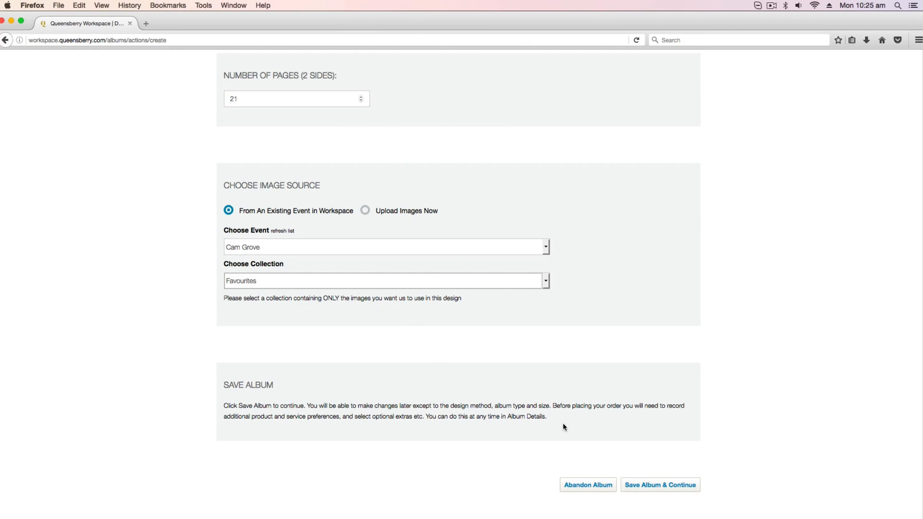
{"action": "left_click", "coordinate": [427, 358]}
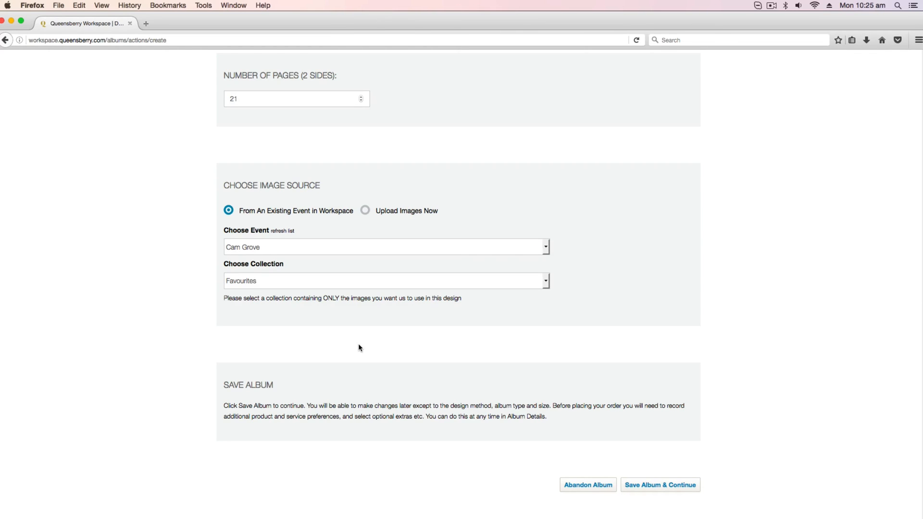
{"action": "left_click", "coordinate": [643, 485]}
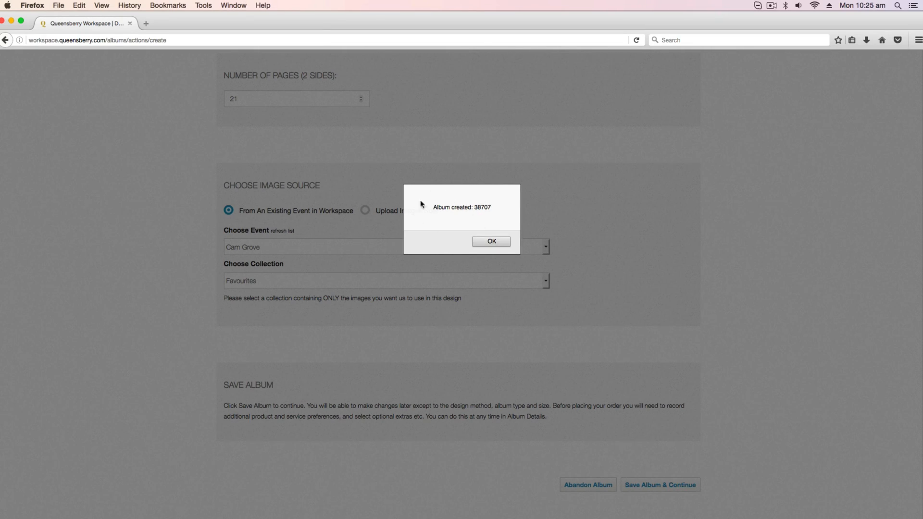
Acknowledge the album creation notice and set the order's colour service to QBY Premium Color Service
{"action": "left_click", "coordinate": [485, 244]}
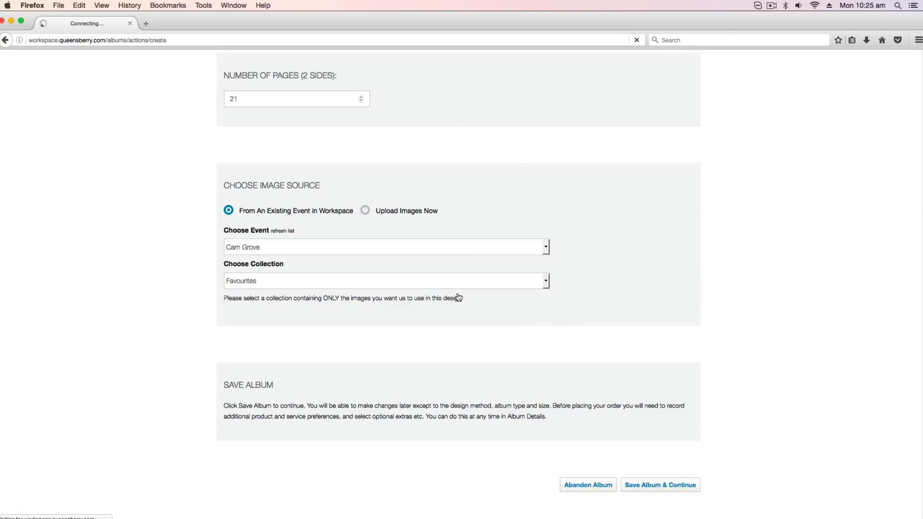
{"action": "scroll", "coordinate": [915, 190], "scroll_direction": "down", "scroll_amount": 5}
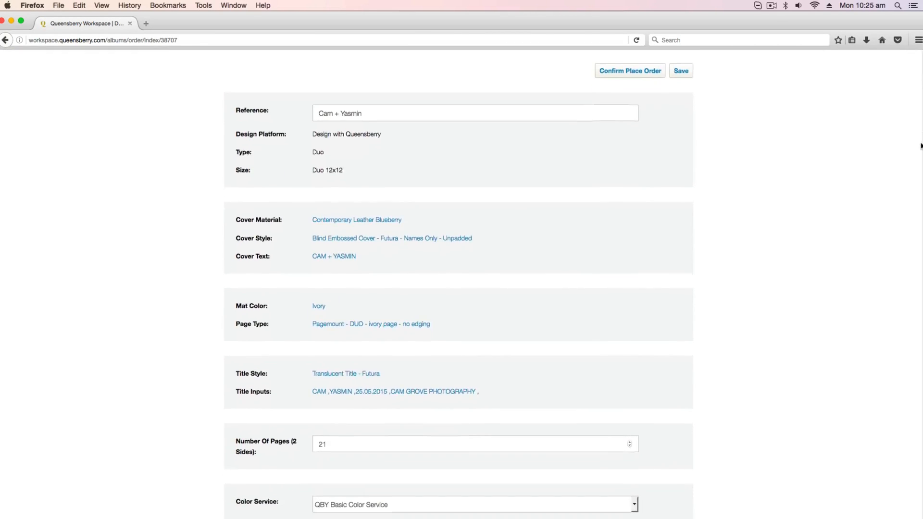
{"action": "scroll", "coordinate": [916, 191], "scroll_direction": "down", "scroll_amount": 5}
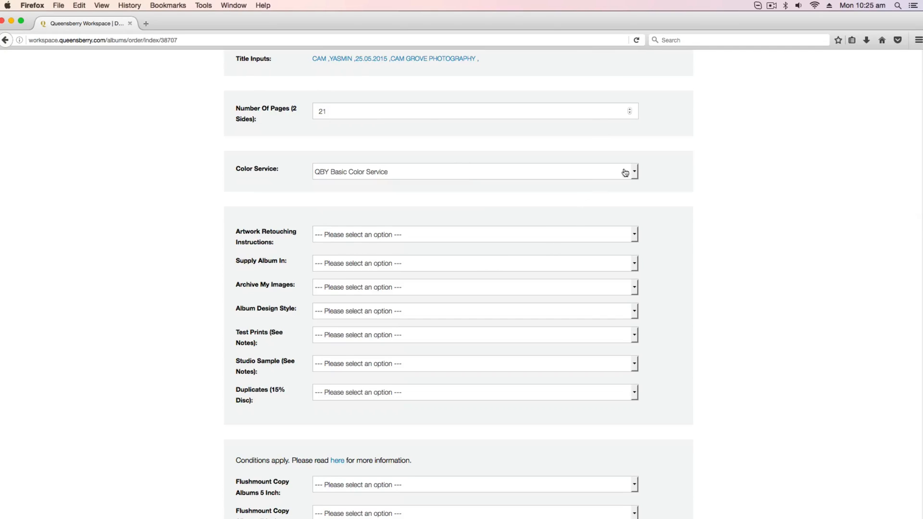
{"action": "left_click", "coordinate": [633, 171]}
{"action": "left_click", "coordinate": [632, 174]}
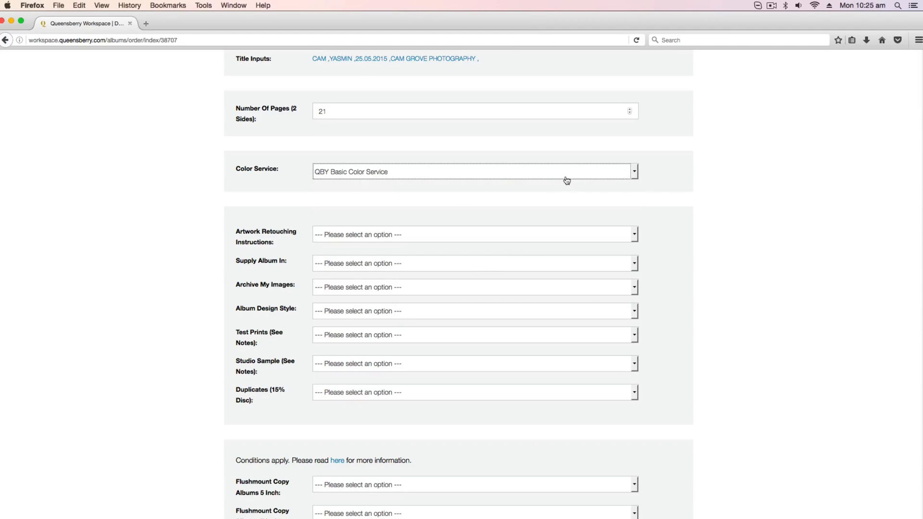
{"action": "left_click", "coordinate": [635, 174]}
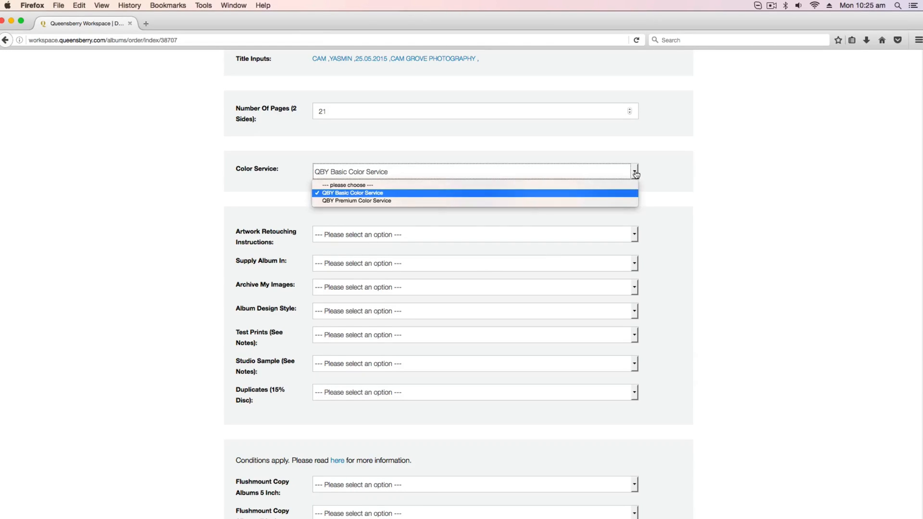
{"action": "left_click", "coordinate": [353, 202]}
Set the artwork retouching instructions to No artwork required and supply the album in a Standard presentation box
{"action": "scroll", "coordinate": [353, 203], "scroll_direction": "down", "scroll_amount": 3}
{"action": "left_click", "coordinate": [362, 164]}
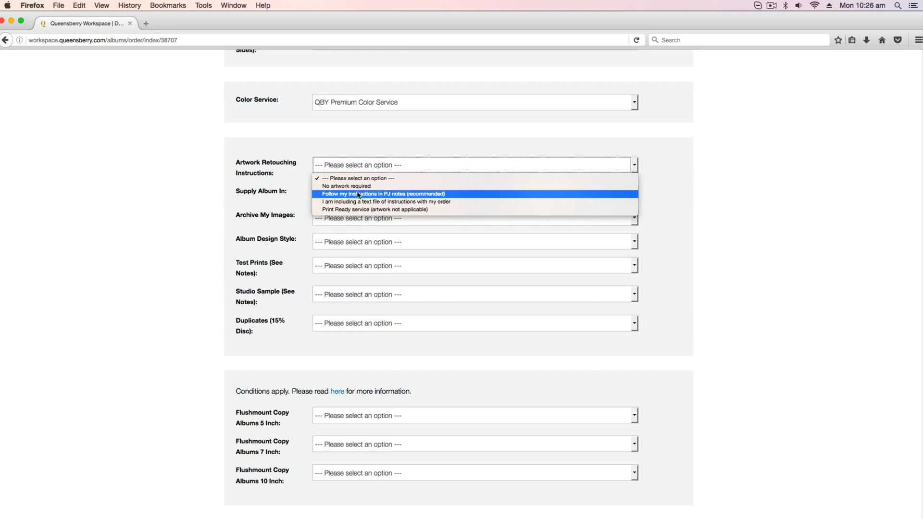
{"action": "left_click", "coordinate": [404, 187]}
{"action": "left_click", "coordinate": [402, 194]}
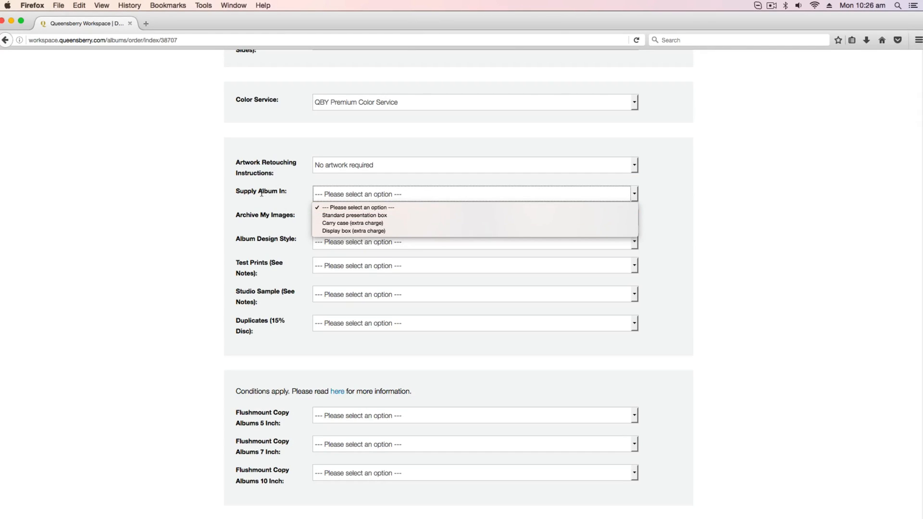
{"action": "left_click", "coordinate": [346, 215]}
Set Archive My Images to I do not require the corrected files and the album design style to Q1: Classically simple
{"action": "left_click", "coordinate": [346, 217]}
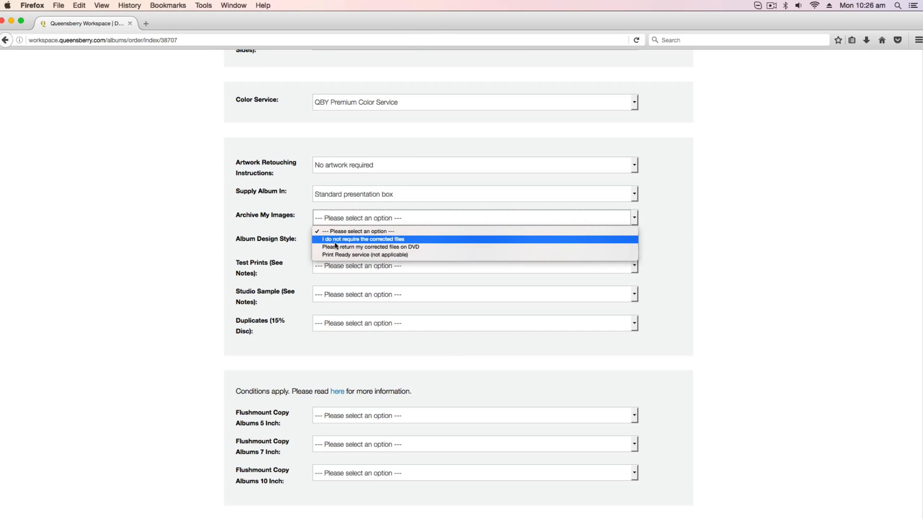
{"action": "left_click", "coordinate": [374, 242]}
{"action": "left_click", "coordinate": [369, 243]}
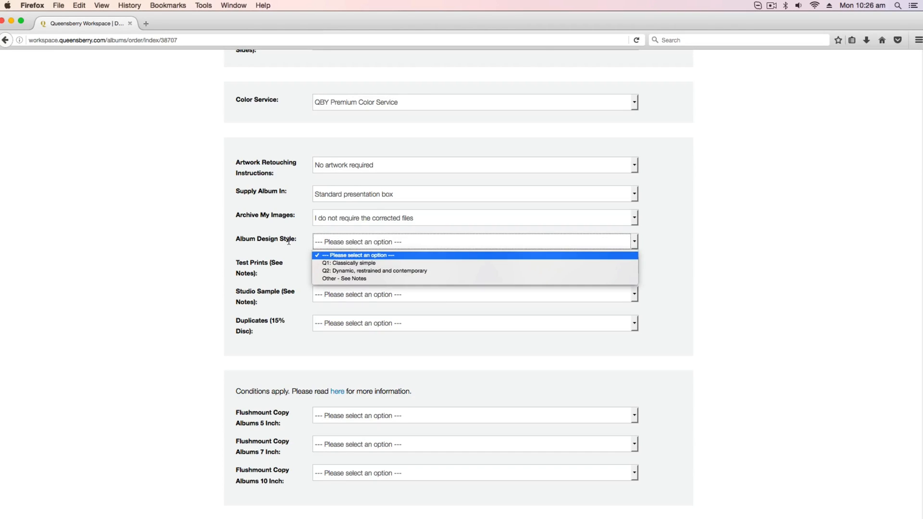
{"action": "left_click", "coordinate": [353, 263]}
Set Test Prints to No thanks, Studio Sample to No and Duplicates to 0
{"action": "left_click", "coordinate": [354, 266]}
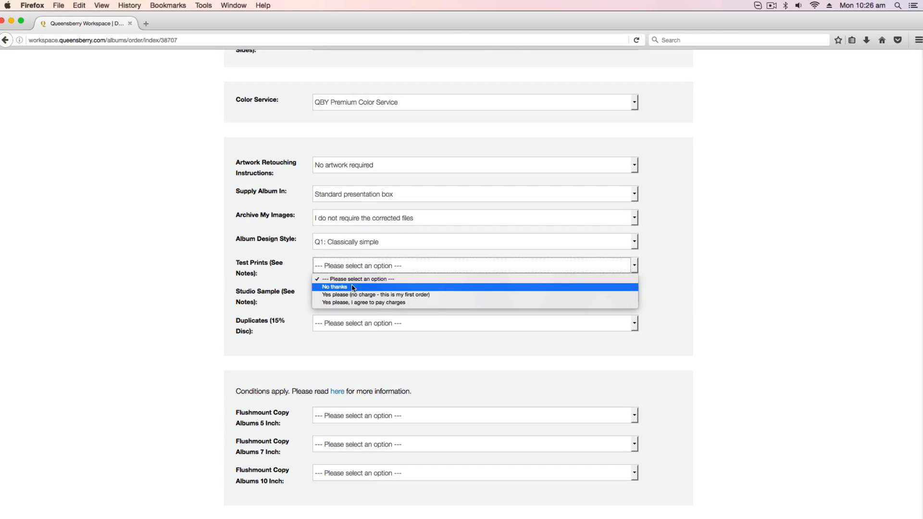
{"action": "left_click", "coordinate": [353, 287]}
{"action": "left_click", "coordinate": [352, 291]}
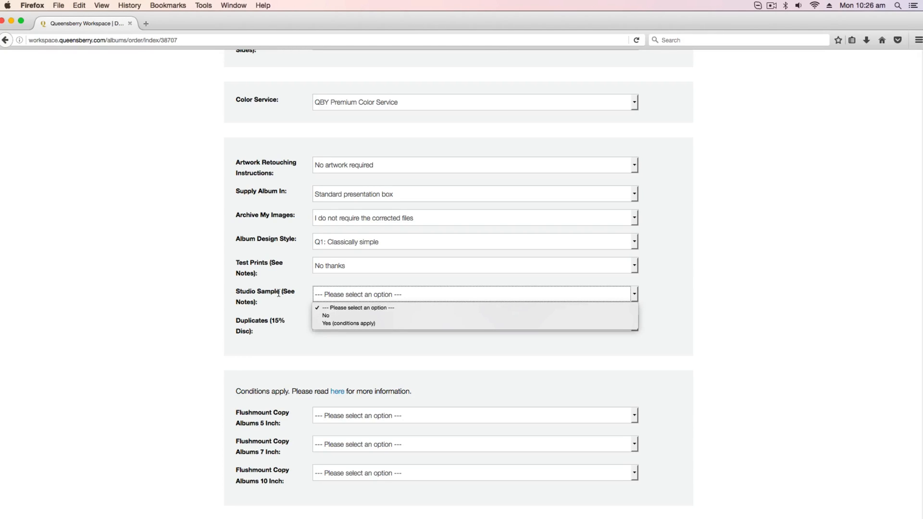
{"action": "left_click", "coordinate": [342, 316]}
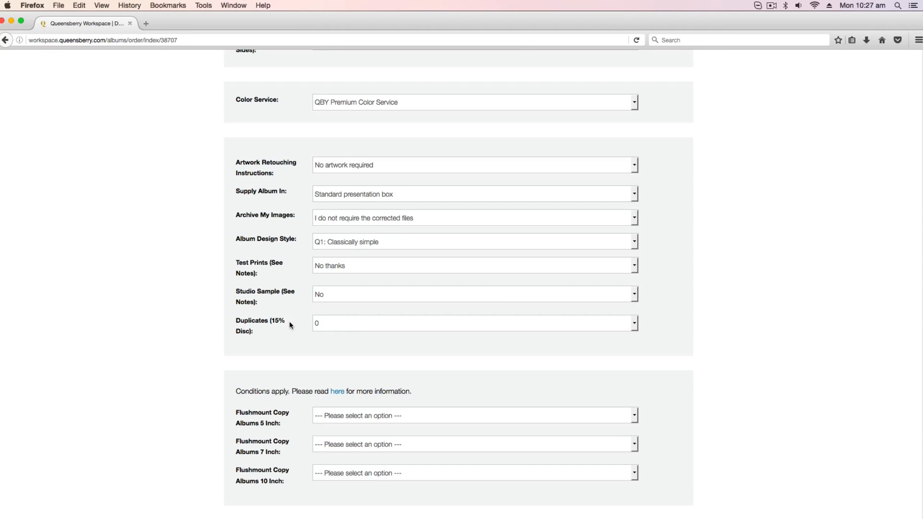
{"action": "left_click", "coordinate": [339, 323]}
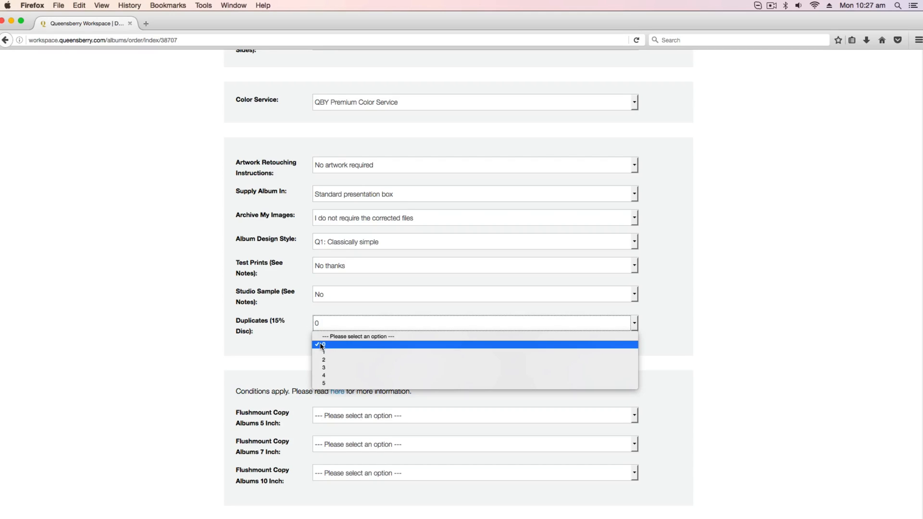
{"action": "left_click", "coordinate": [321, 345]}
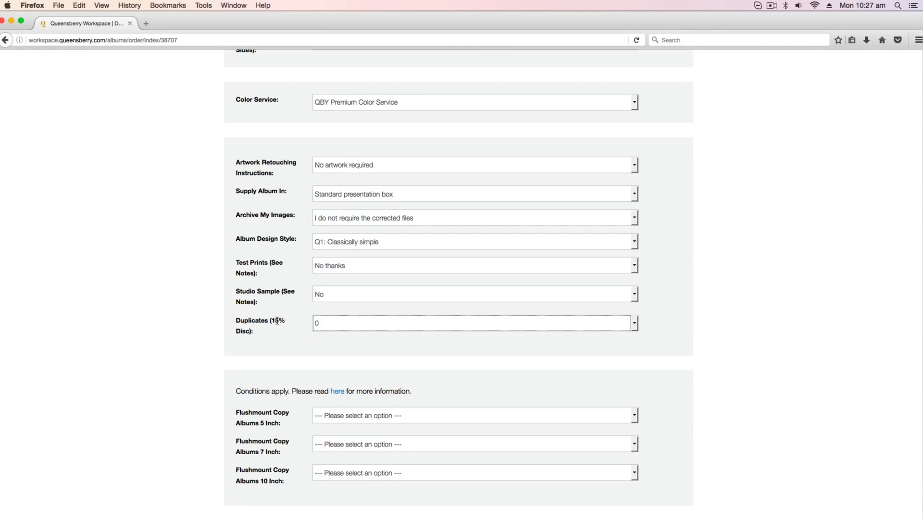
Set the flushmount copy album quantities to 0 for 5 inch, 0 for 7 inch and 1 for 10 inch
{"action": "scroll", "coordinate": [330, 295], "scroll_direction": "down", "scroll_amount": 3}
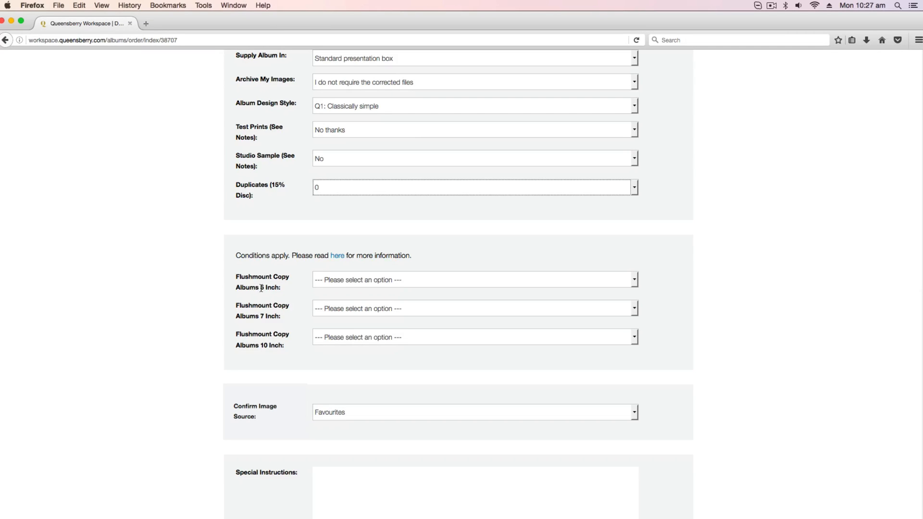
{"action": "left_click", "coordinate": [338, 283]}
{"action": "left_click", "coordinate": [333, 301]}
{"action": "left_click", "coordinate": [333, 311]}
{"action": "left_click", "coordinate": [330, 330]}
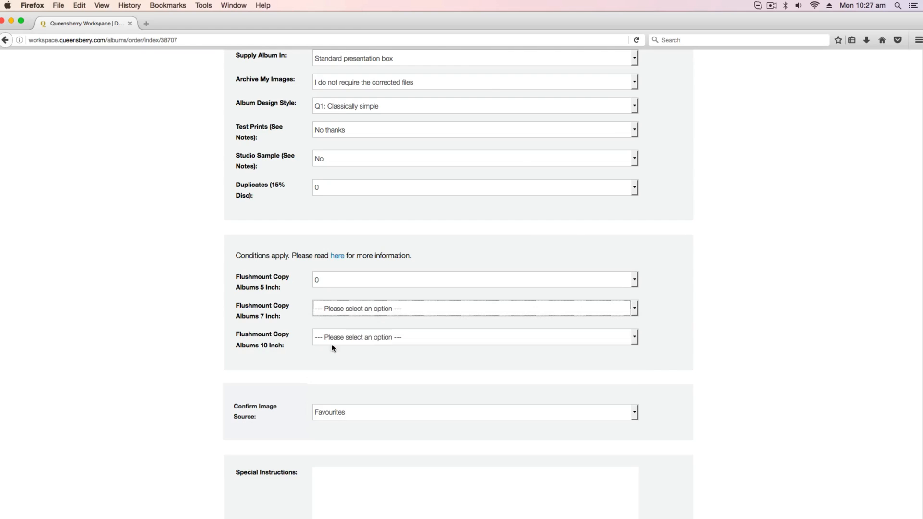
{"action": "left_click", "coordinate": [331, 337]}
{"action": "left_click", "coordinate": [336, 368]}
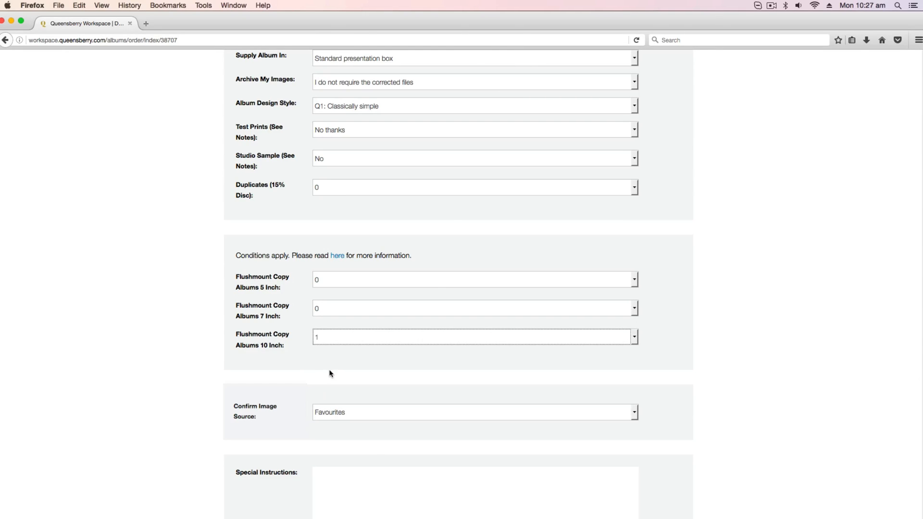
Confirm Favourites as the order's image source
{"action": "scroll", "coordinate": [640, 362], "scroll_direction": "down", "scroll_amount": 3}
{"action": "left_click", "coordinate": [634, 275]}
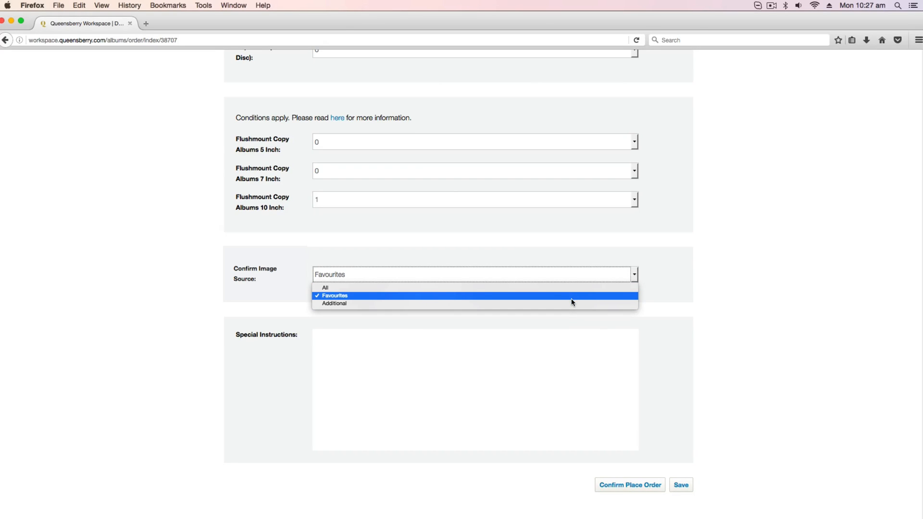
{"action": "left_click", "coordinate": [329, 296]}
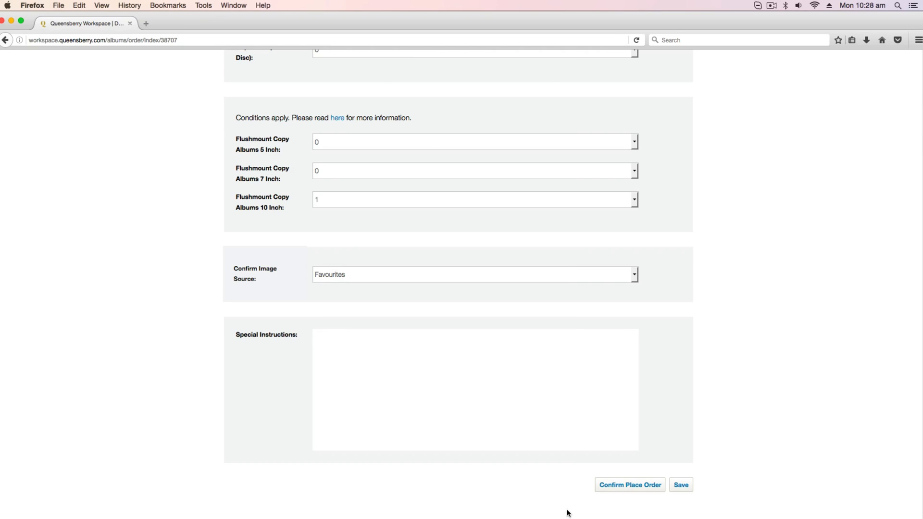
{"action": "scroll", "coordinate": [458, 284], "scroll_direction": "up", "scroll_amount": 1}
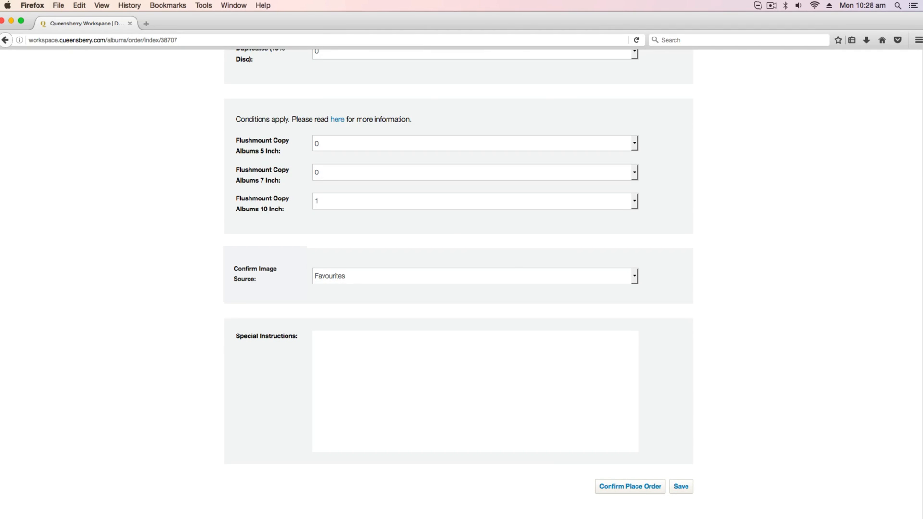
{"action": "scroll", "coordinate": [715, 504], "scroll_direction": "down", "scroll_amount": 1}
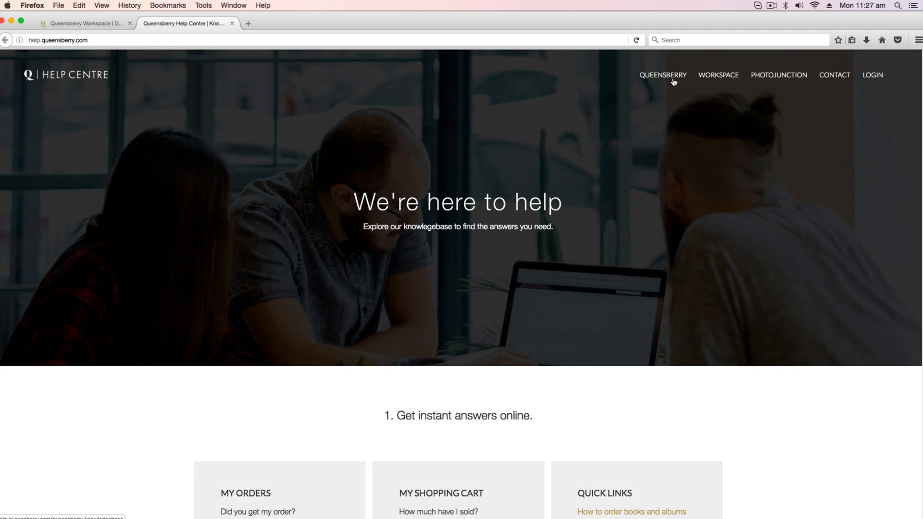
Open the Queensberry knowledgebase in the Help Centre and look through its topic lists
{"action": "left_click", "coordinate": [672, 81]}
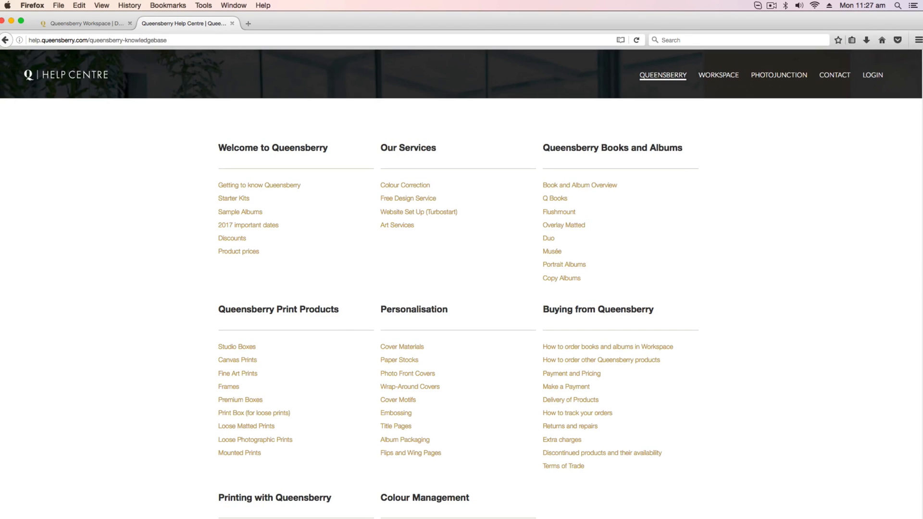
{"action": "scroll", "coordinate": [461, 284], "scroll_direction": "down", "scroll_amount": 5}
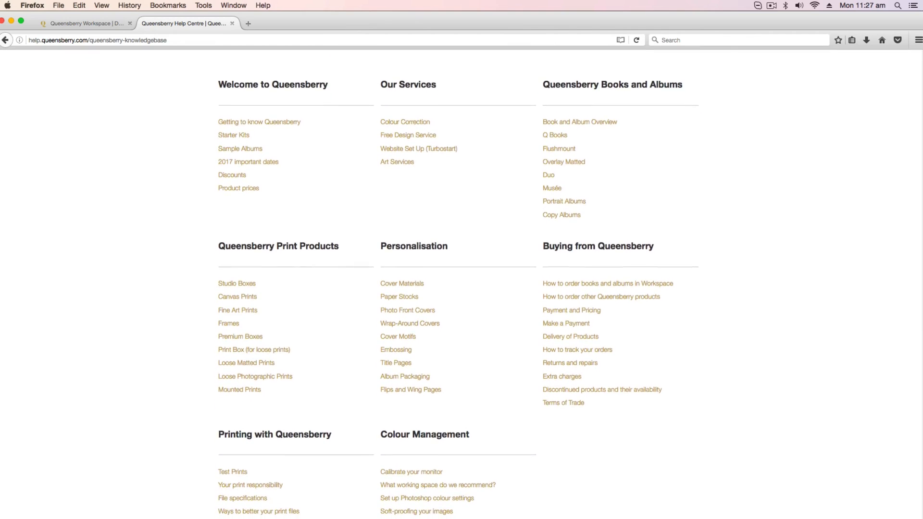
{"action": "scroll", "coordinate": [461, 284], "scroll_direction": "up", "scroll_amount": 5}
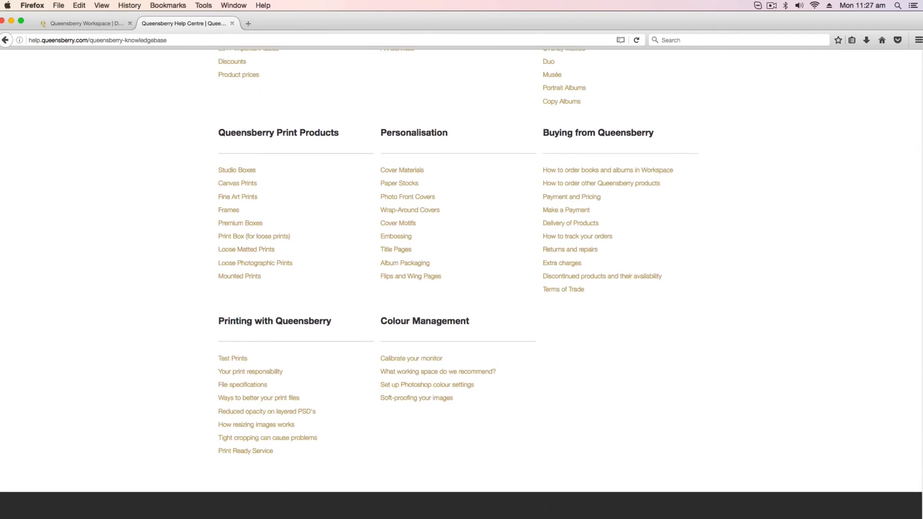